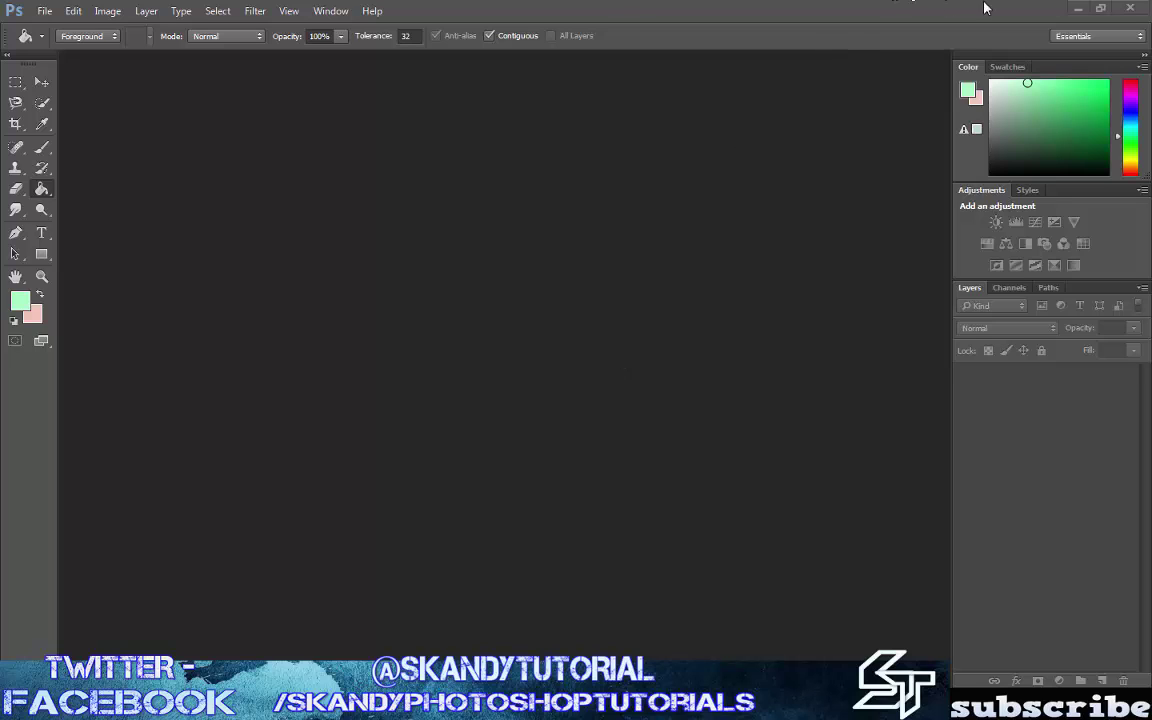
# Step: Minimize the Photoshop window to reveal the desktop
pyautogui.click(1077, 8)
# Step: Drag change colors photoshop.png into Photoshop and add an empty Layer 1 above it
pyautogui.moveTo(30, 135); pyautogui.dragTo(521, 371)
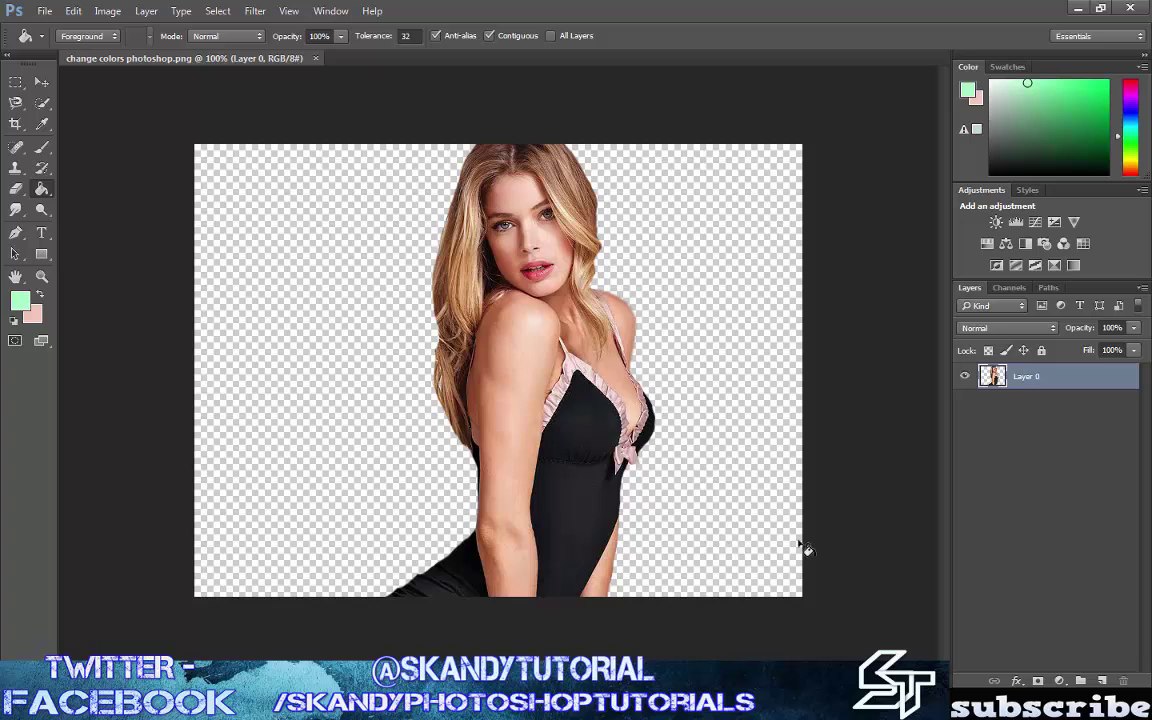
pyautogui.click(1102, 680)
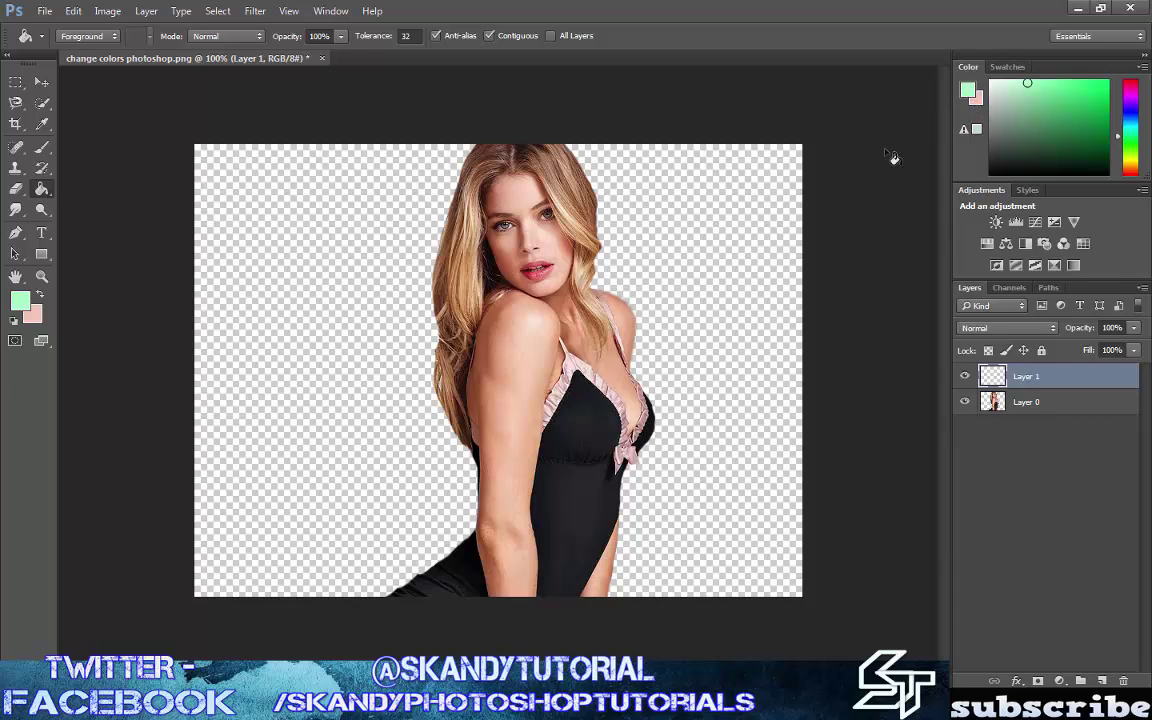
# Step: Fill Layer 1 mint green, move it below Layer 0, and add empty Layer 2 above the model
pyautogui.click(745, 177)
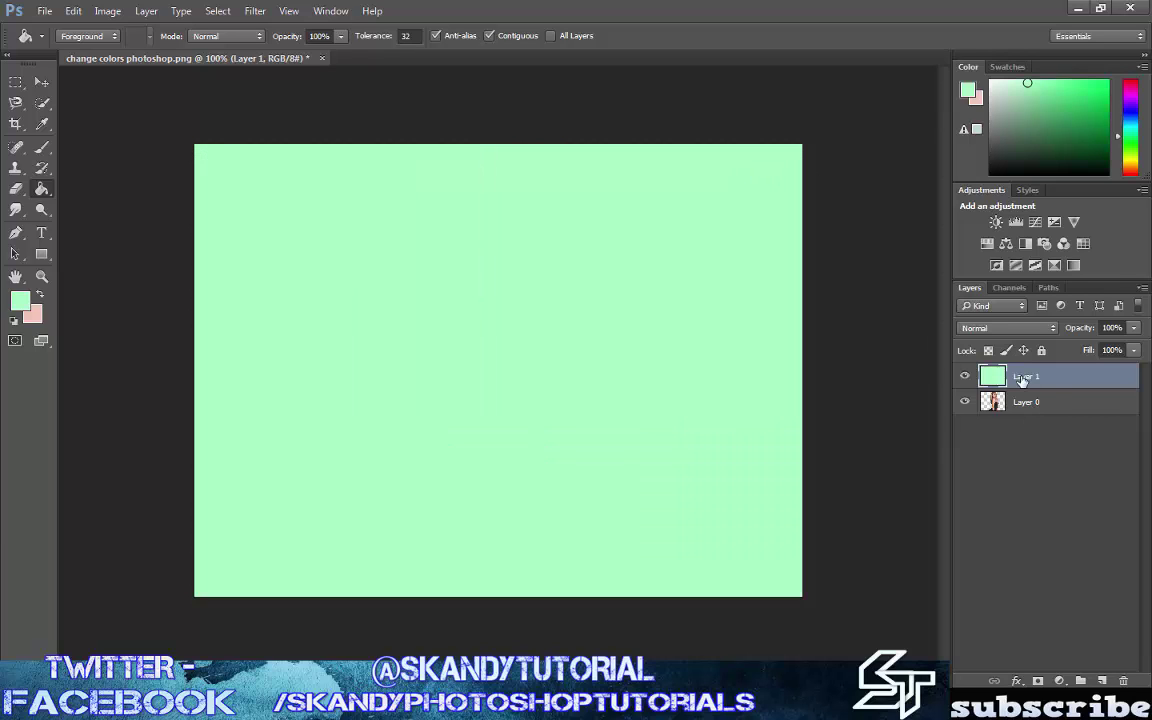
pyautogui.moveTo(1022, 378); pyautogui.dragTo(1019, 410)
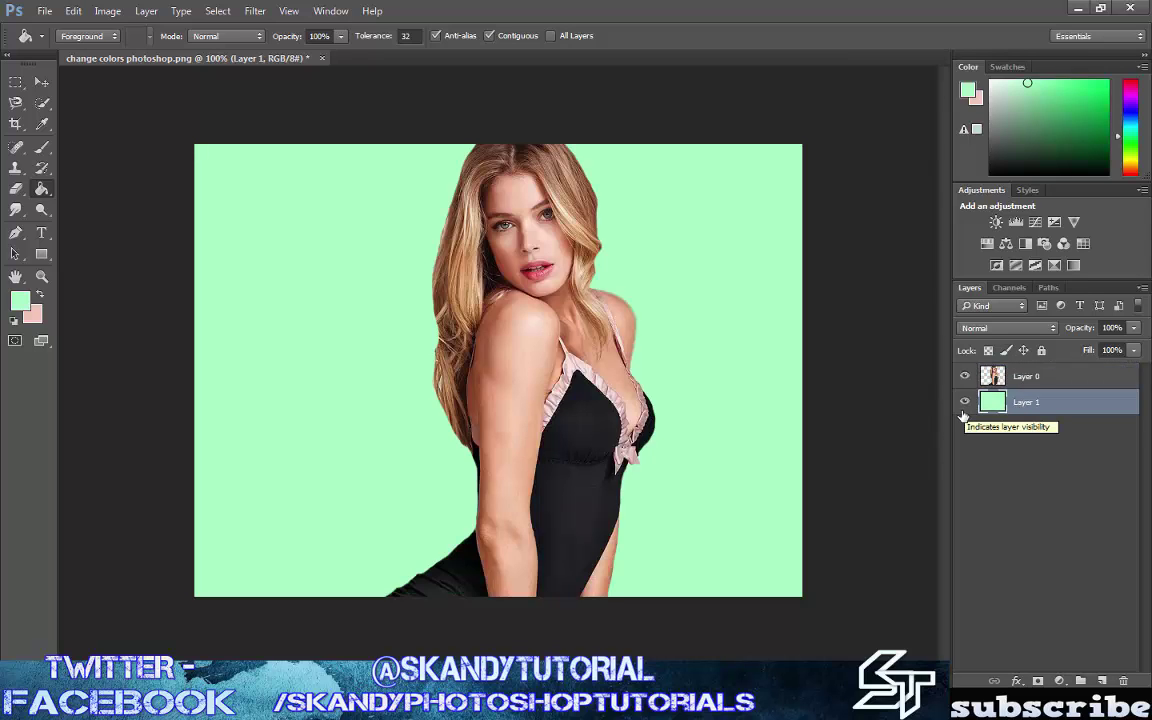
pyautogui.click(994, 378)
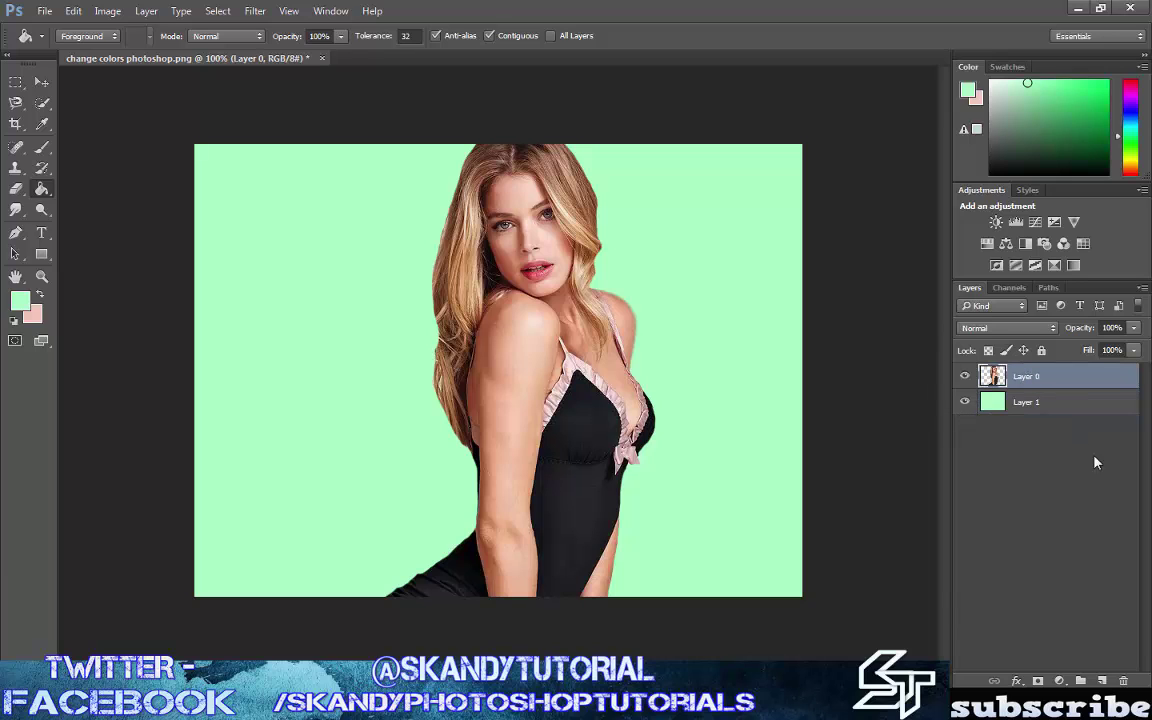
pyautogui.click(1101, 681)
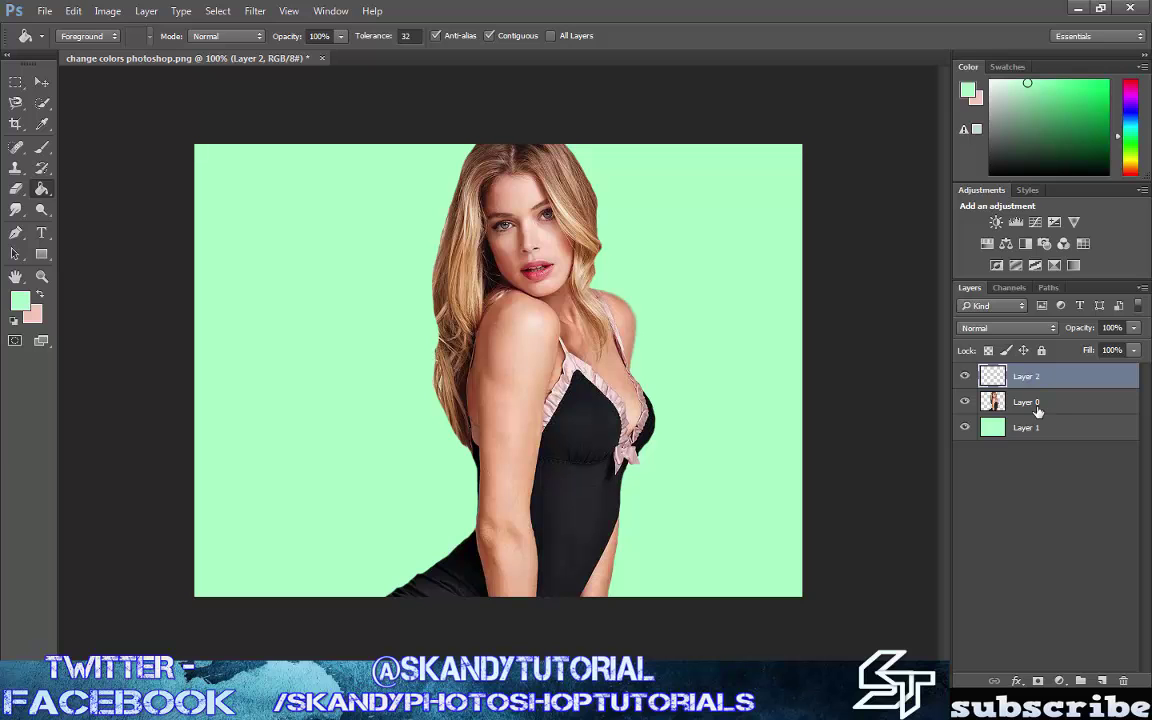
# Step: Compare the model with and without the mint background, then open Select > Color Range
pyautogui.click(962, 429)
pyautogui.click(963, 429)
pyautogui.click(963, 429)
pyautogui.click(963, 429)
pyautogui.click(216, 12)
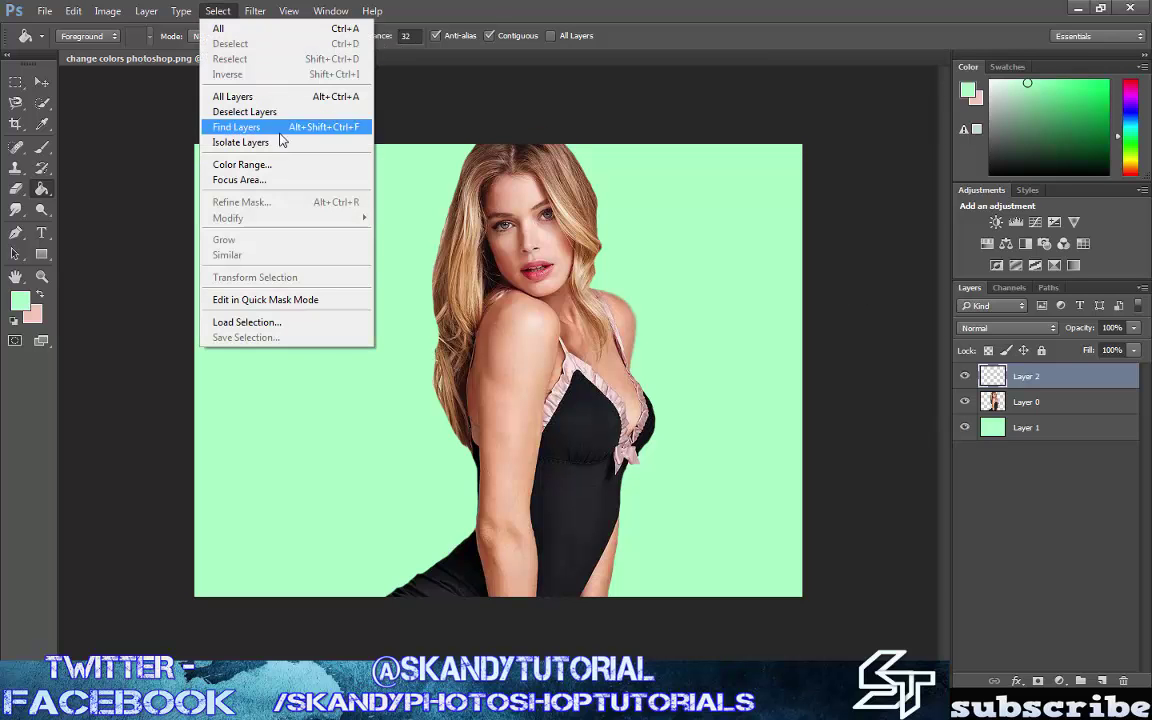
pyautogui.click(250, 164)
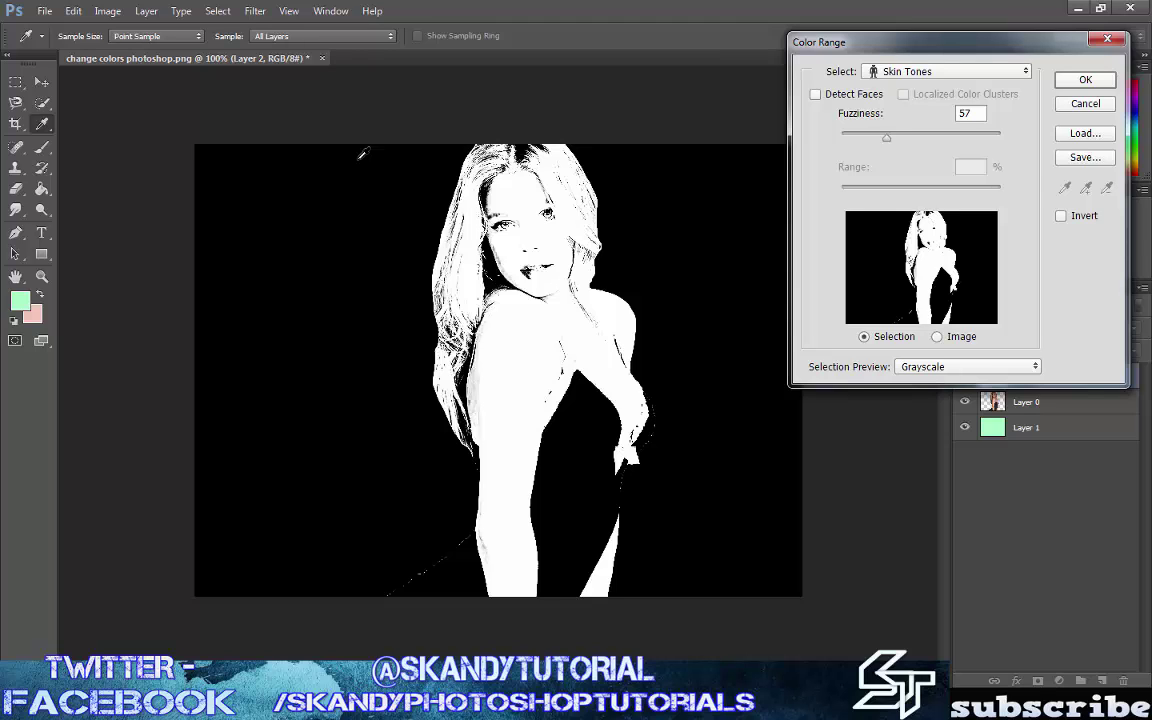
# Step: Set Color Range to Sampled Colors and sample the black bodysuit with the eyedropper
pyautogui.click(916, 72)
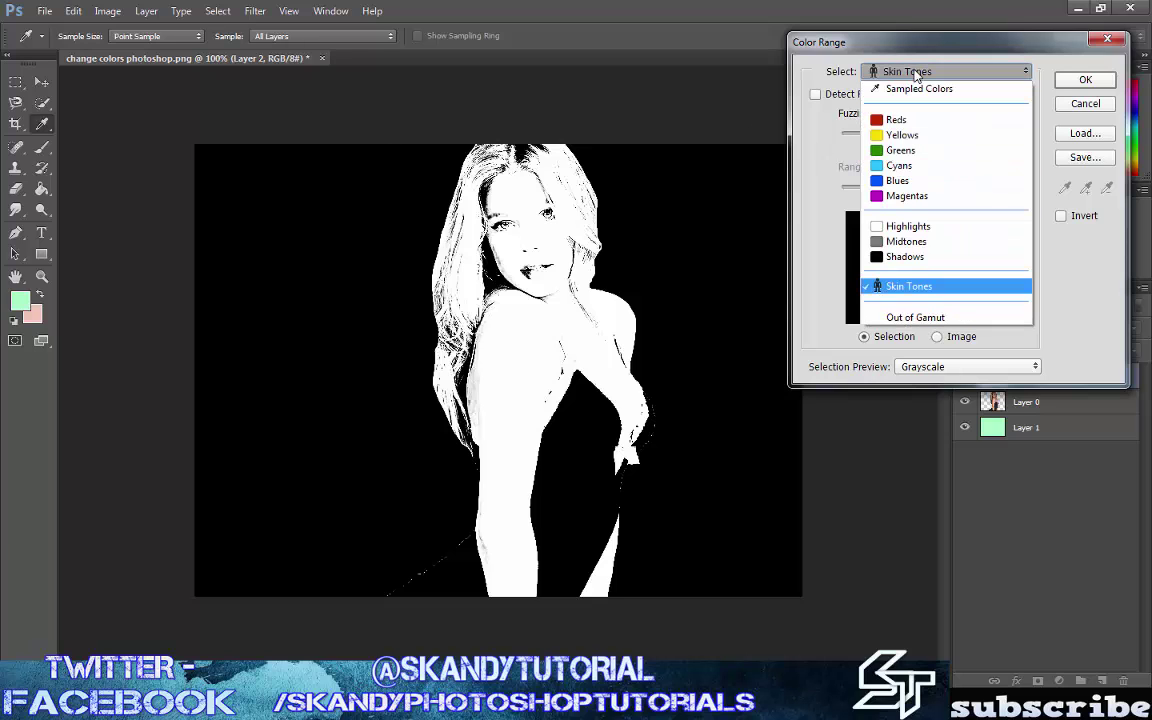
pyautogui.click(915, 88)
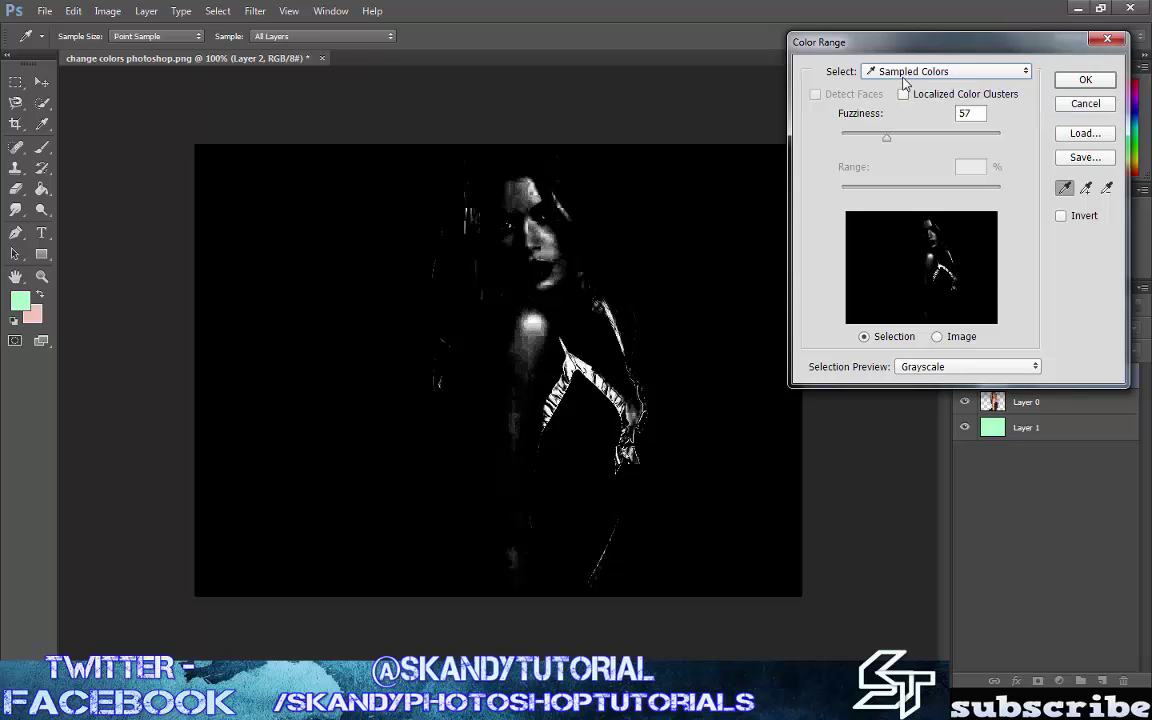
pyautogui.click(905, 75)
pyautogui.click(918, 287)
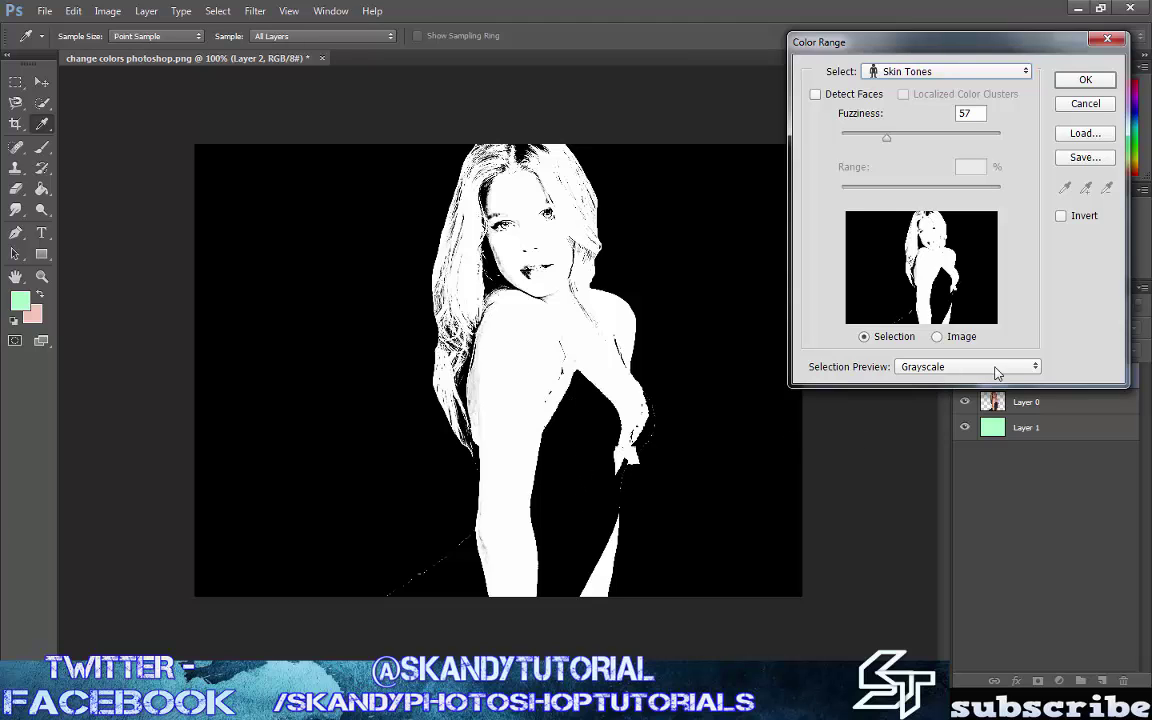
pyautogui.click(984, 76)
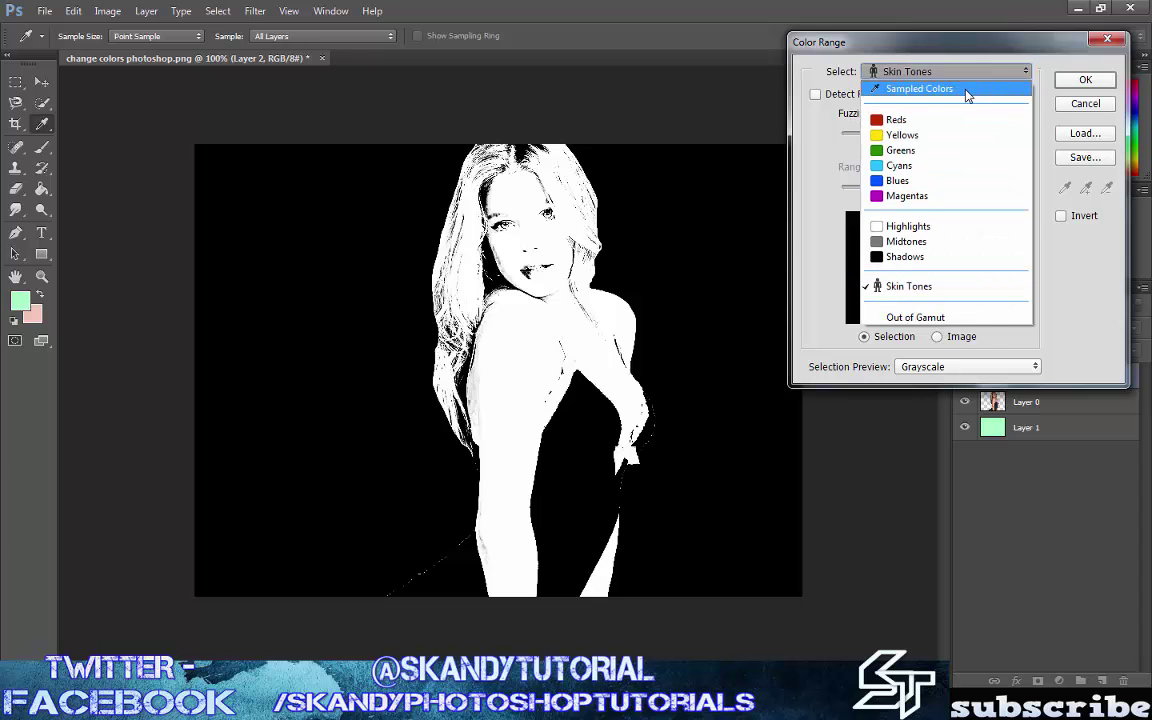
pyautogui.click(966, 91)
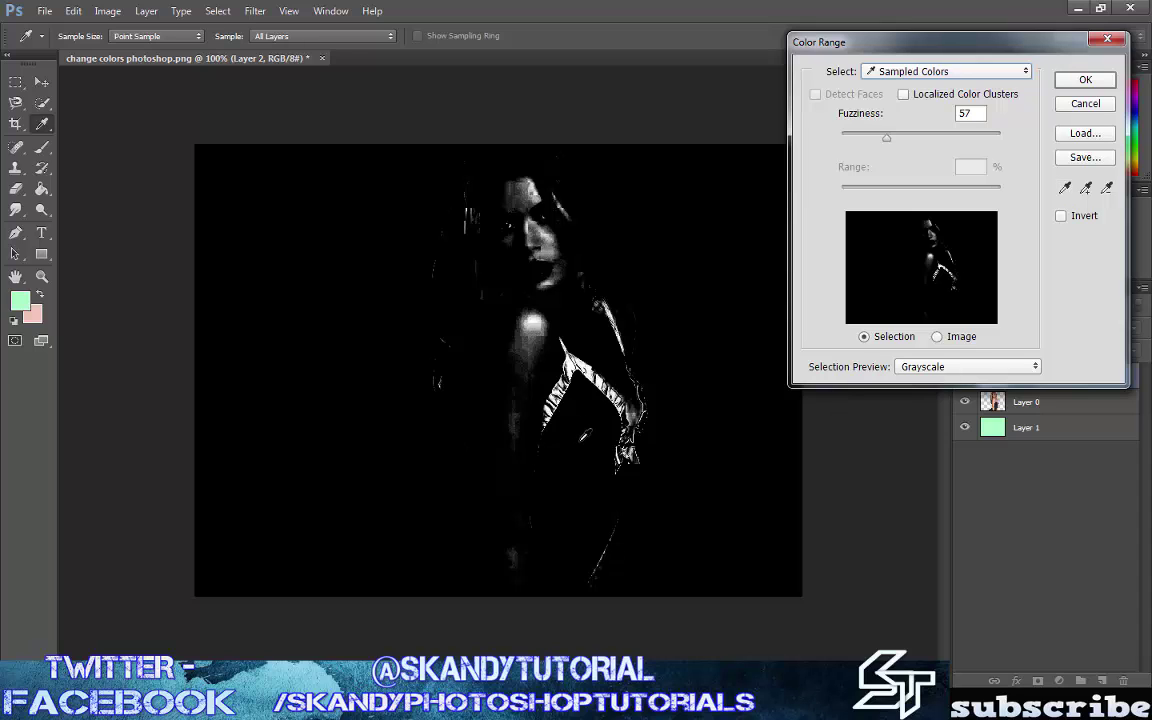
pyautogui.click(585, 439)
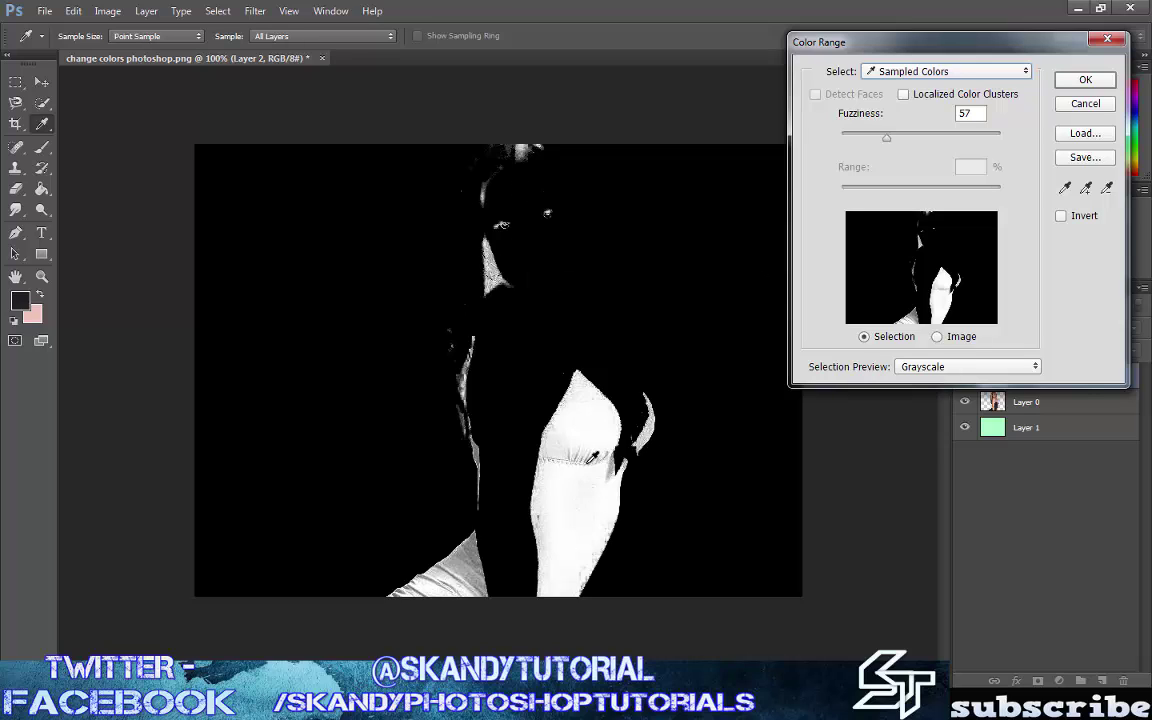
# Step: Add the lower bodysuit's shade to the sample and lower Fuzziness from 57 to 55
pyautogui.click(1085, 189)
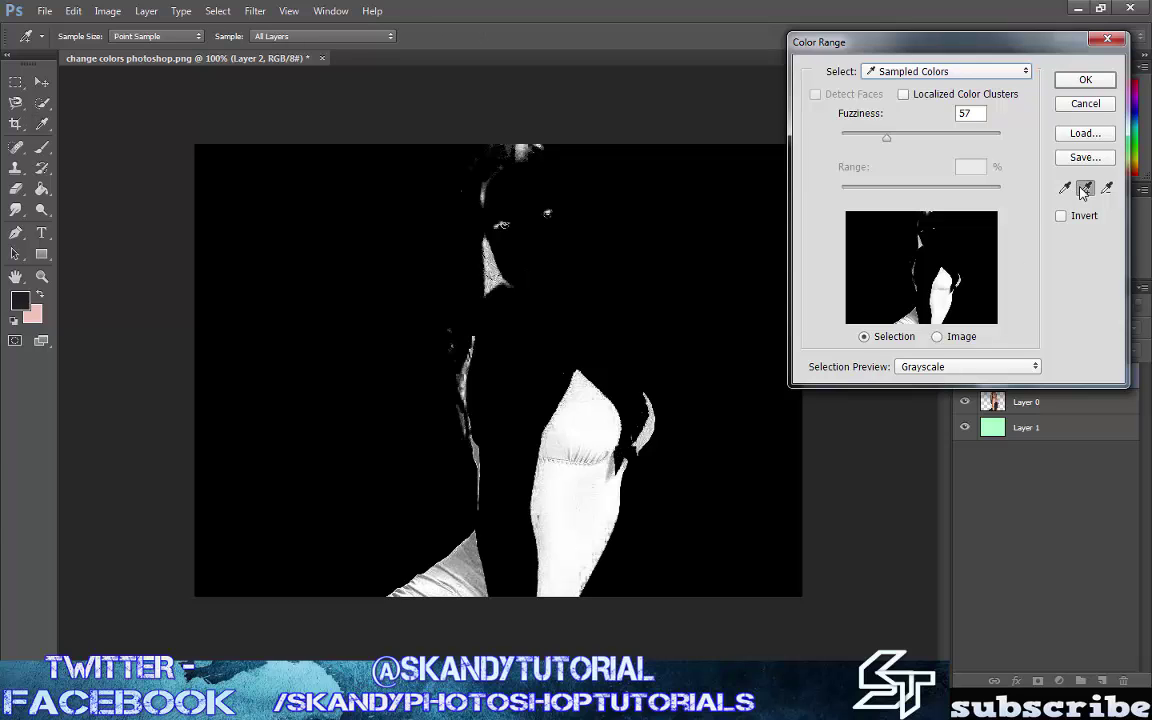
pyautogui.click(464, 562)
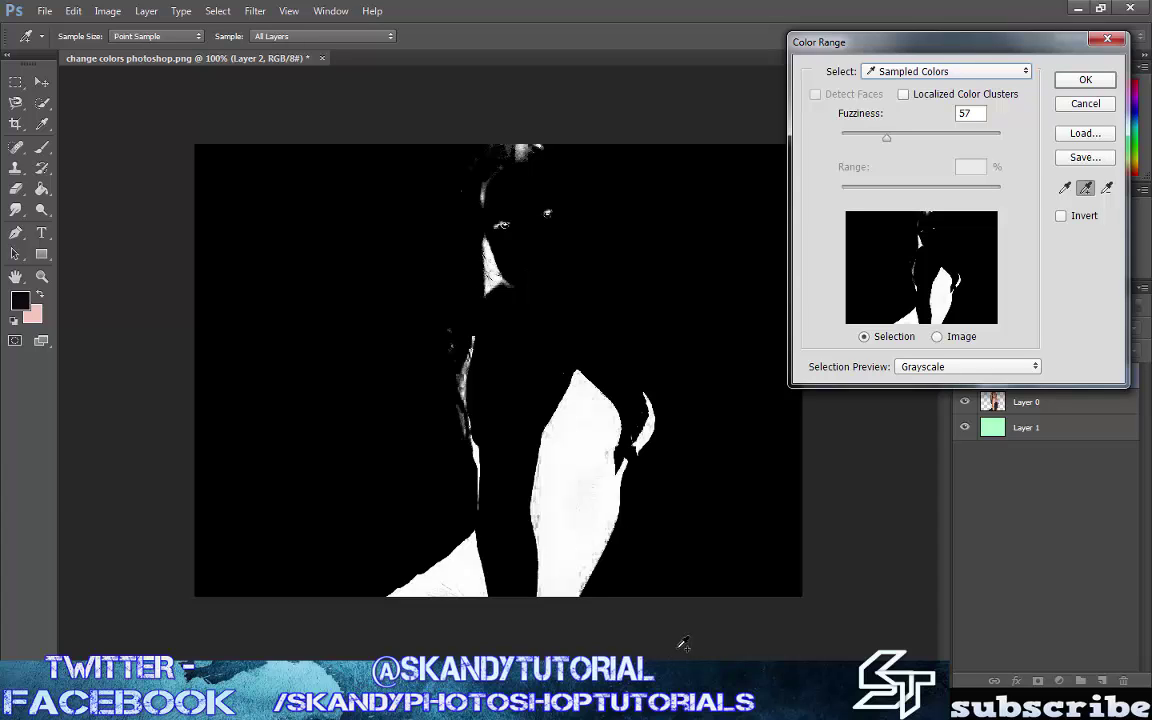
pyautogui.moveTo(887, 139)
pyautogui.mouseDown()
pyautogui.moveTo(851, 144)
pyautogui.moveTo(975, 148)
pyautogui.moveTo(886, 156)
pyautogui.mouseUp()
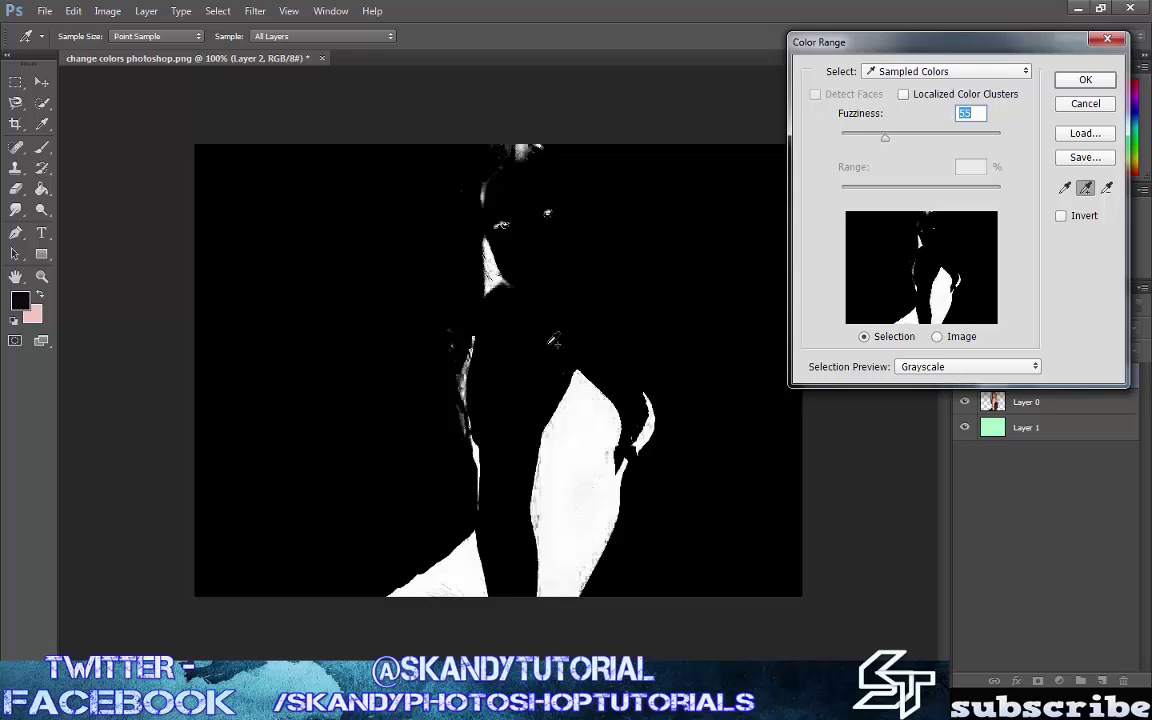
# Step: Apply the Color Range as a bodysuit selection and zoom in to check its edges
pyautogui.click(1088, 82)
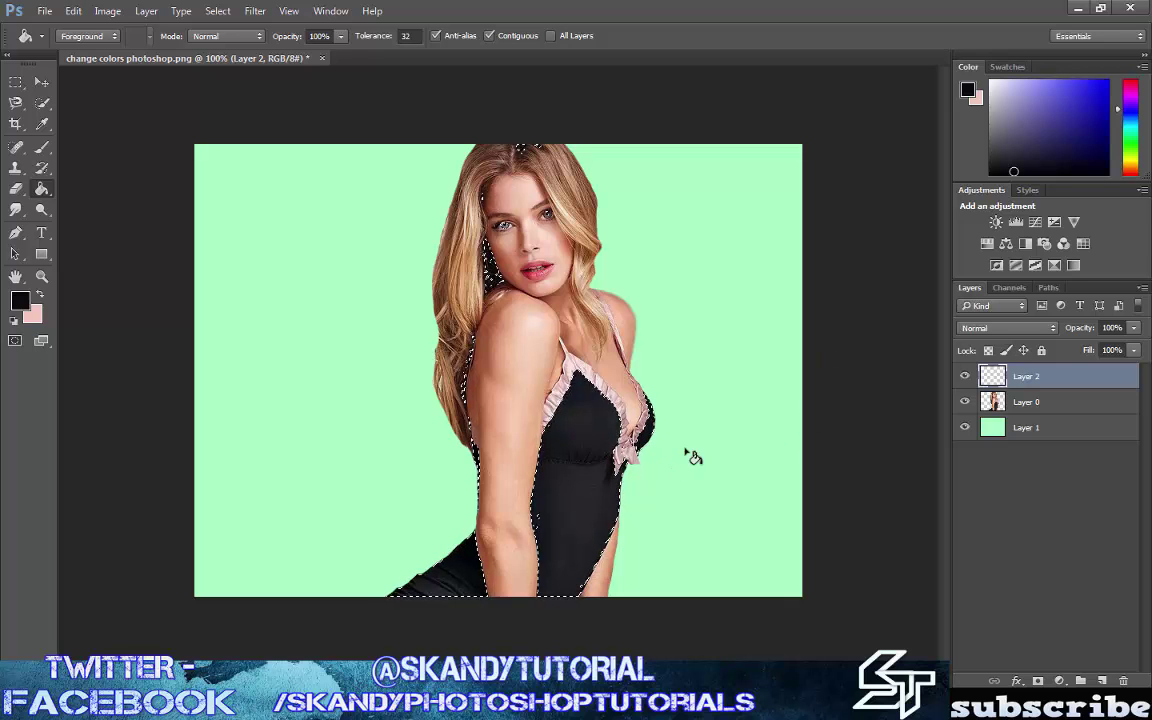
pyautogui.scroll(5, 621, 450)
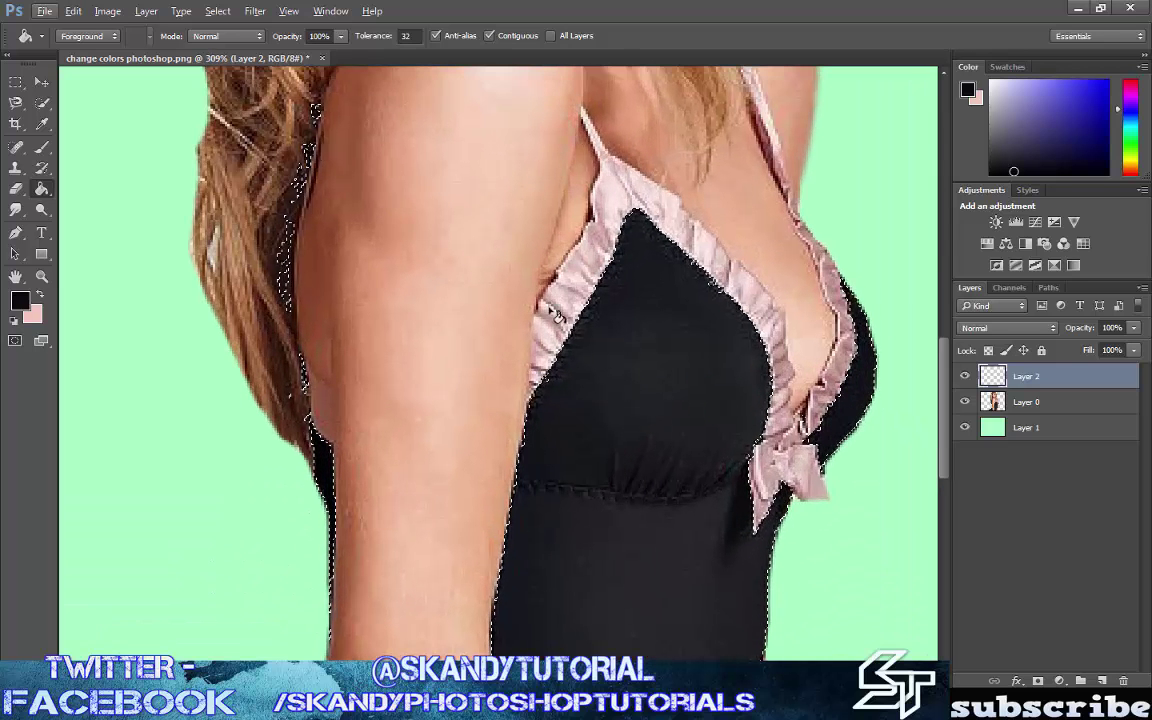
pyautogui.scroll(-2, 752, 530)
pyautogui.scroll(-5, 752, 530)
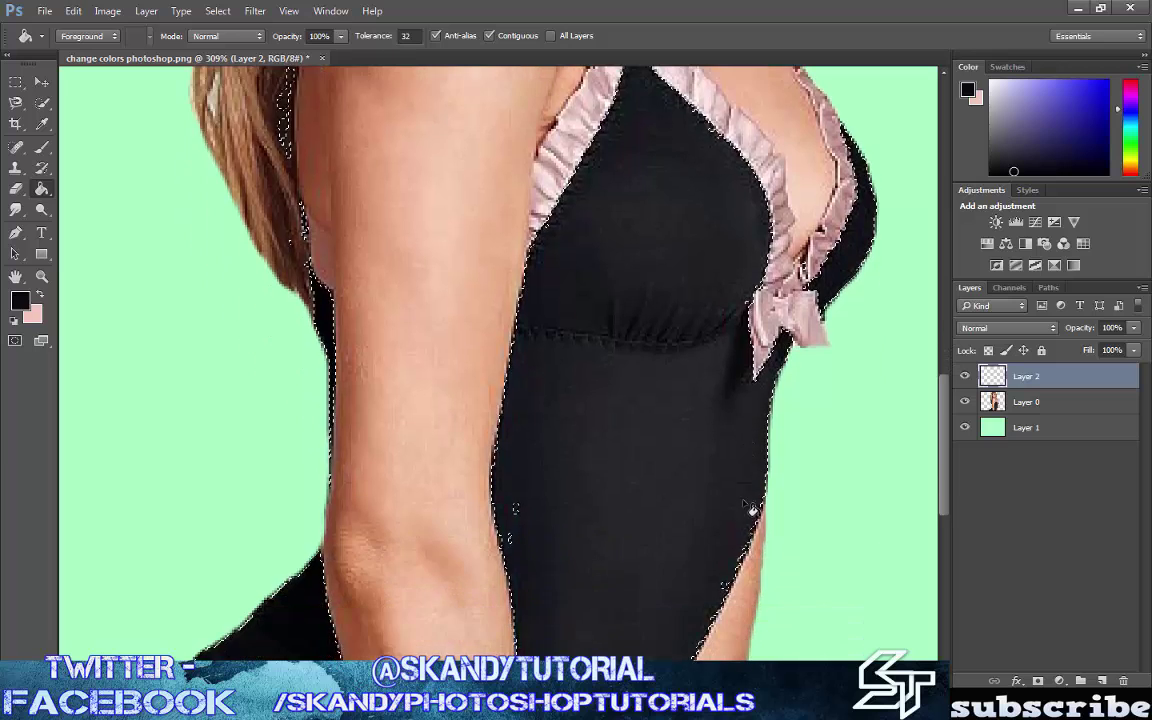
pyautogui.scroll(-4, 548, 473)
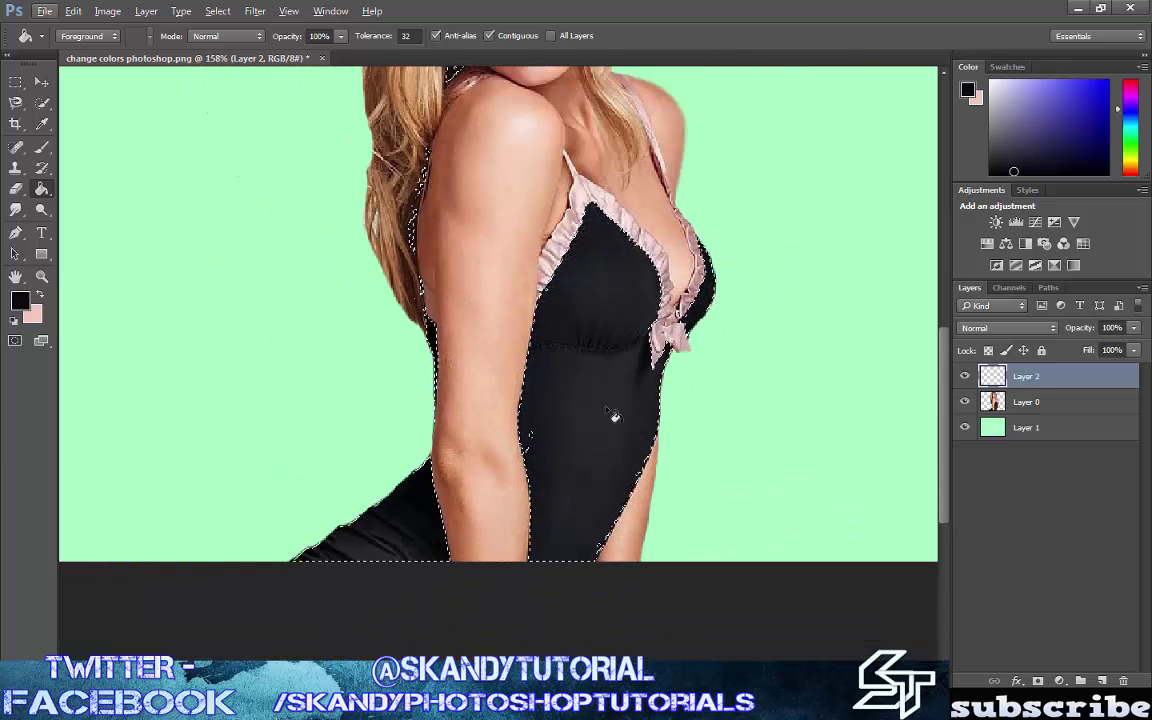
pyautogui.scroll(-3, 548, 473)
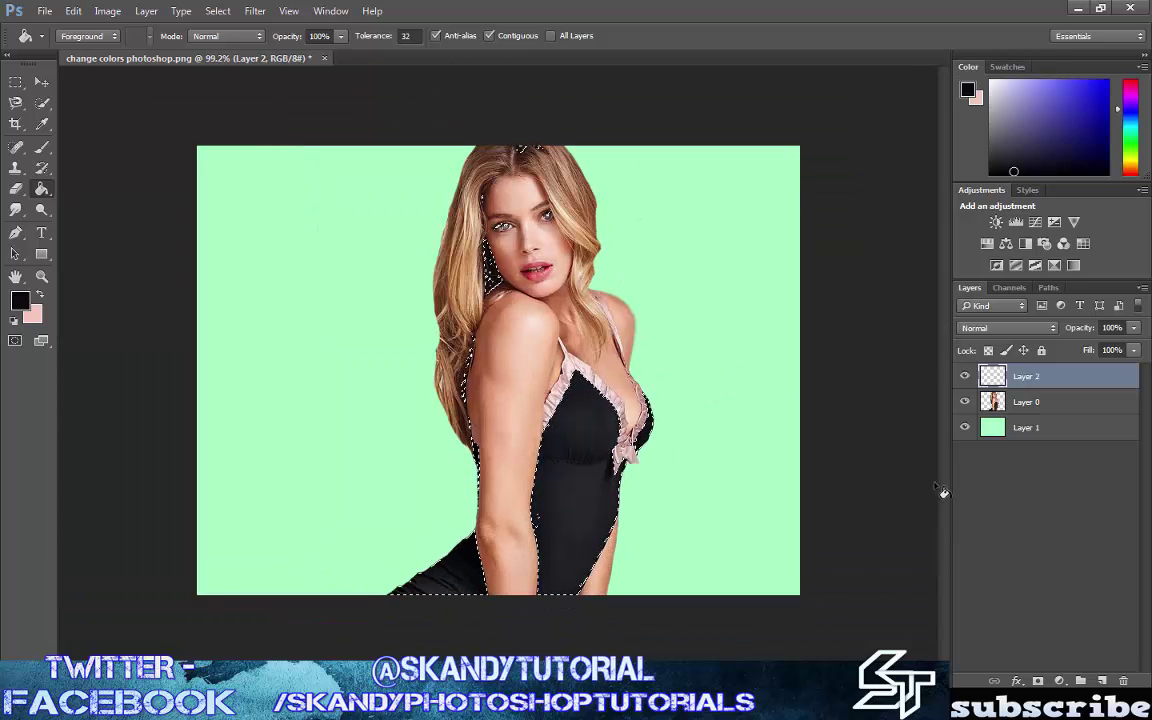
# Step: Add a colorized Hue/Saturation adjustment with Hue 290 and Saturation 68 to tint the bodysuit purple
pyautogui.click(1061, 681)
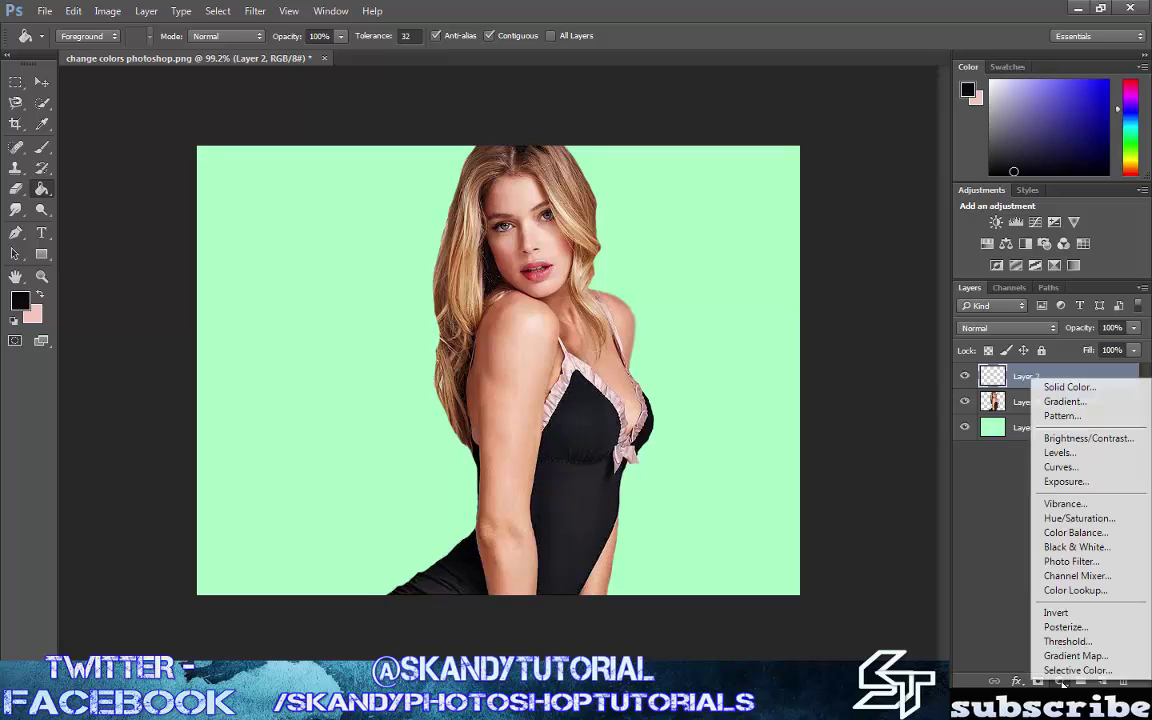
pyautogui.click(1068, 518)
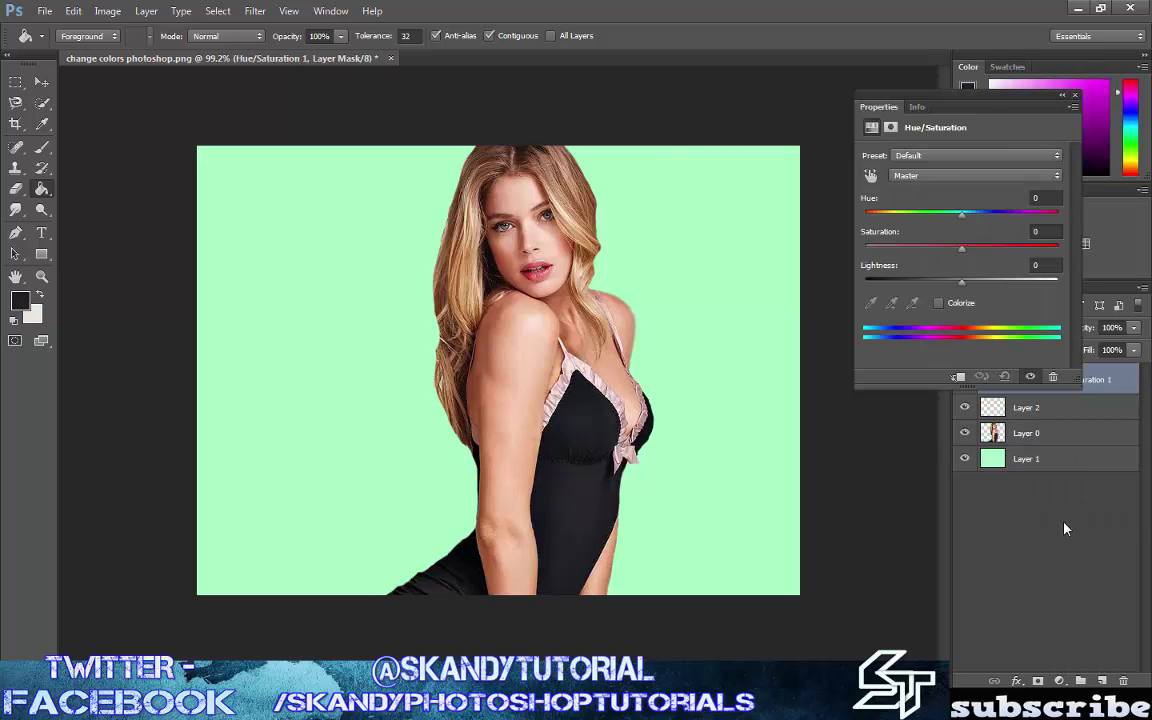
pyautogui.click(940, 303)
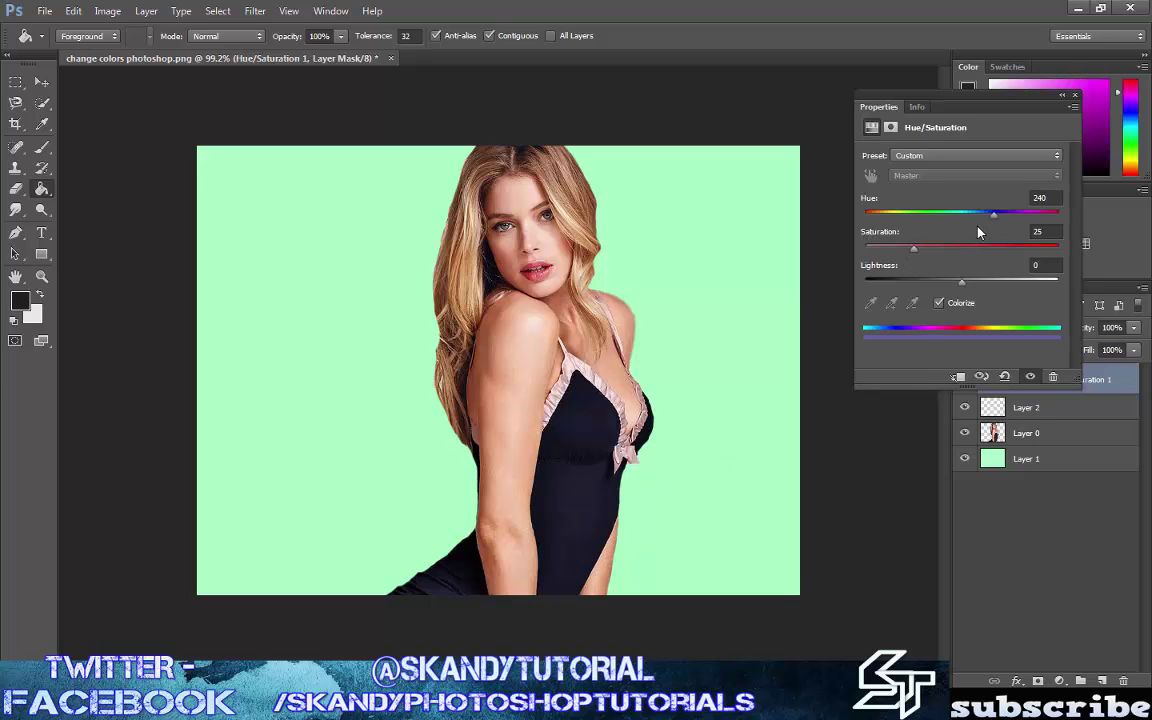
pyautogui.moveTo(1003, 219); pyautogui.dragTo(1010, 220)
pyautogui.moveTo(916, 252); pyautogui.dragTo(990, 253)
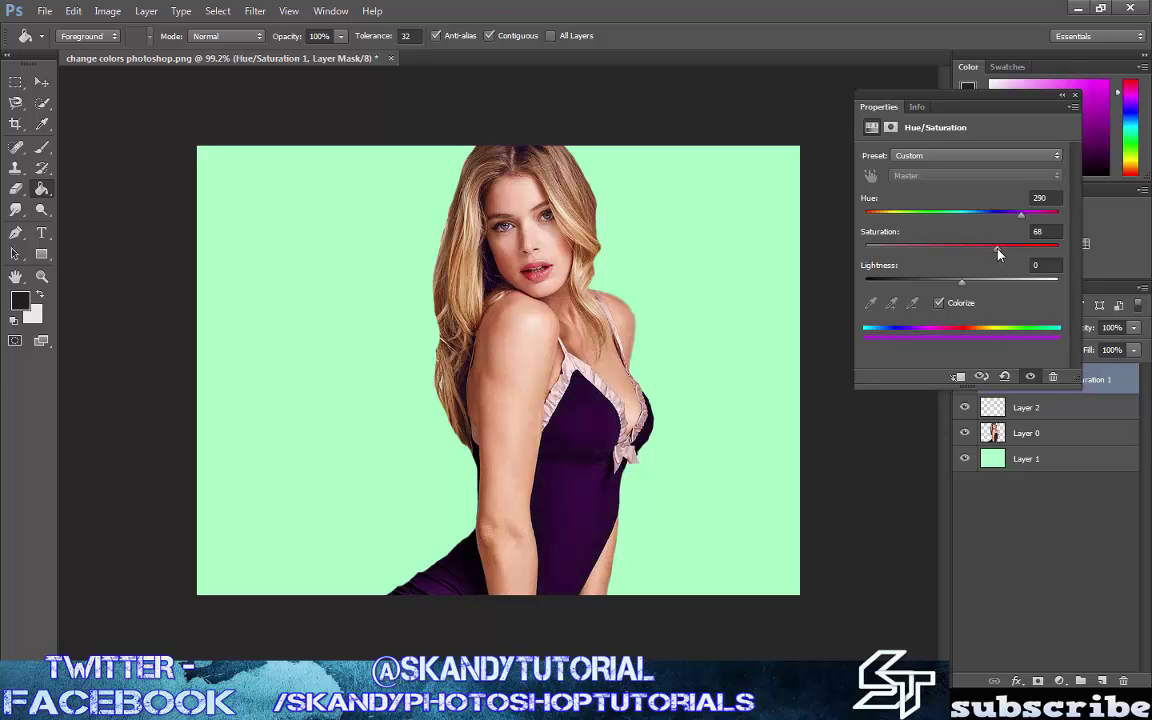